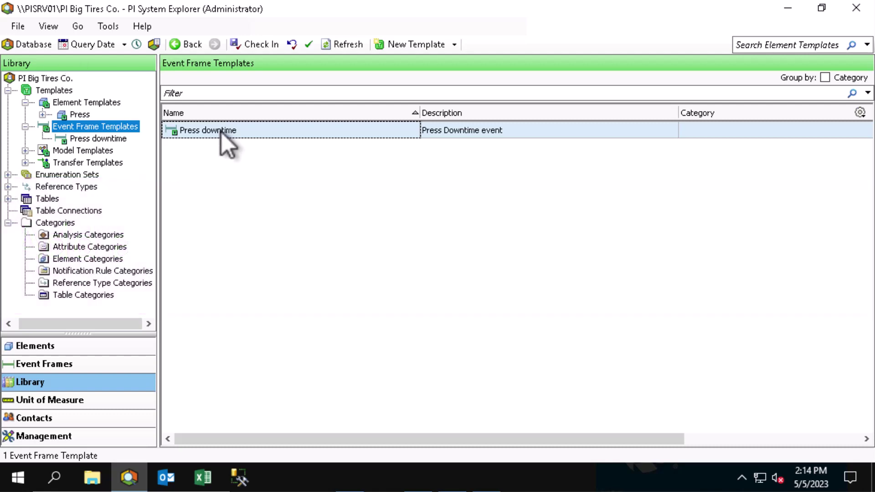
Step: Open the Press downtime event frame template's properties from Event Frame Templates
double_click(222, 131)
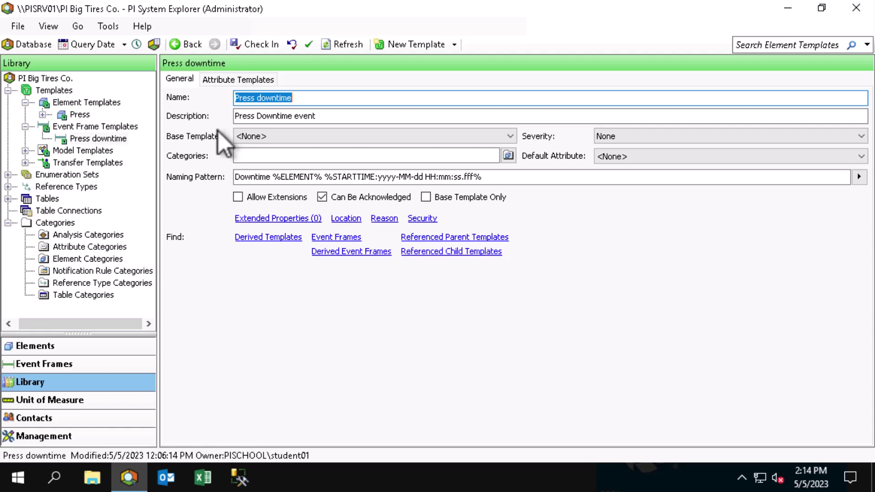
Step: Add a Reason code attribute template described as 'Reason code for the press downtime event'
left_click(234, 84)
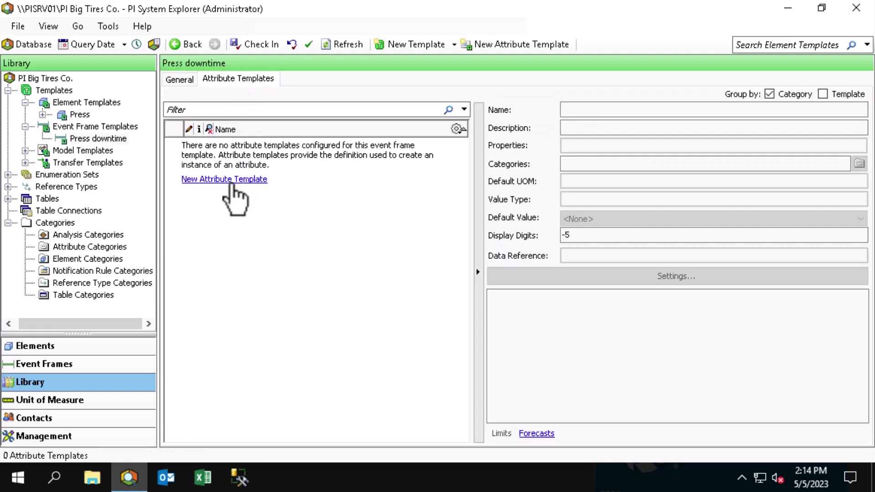
left_click(232, 180)
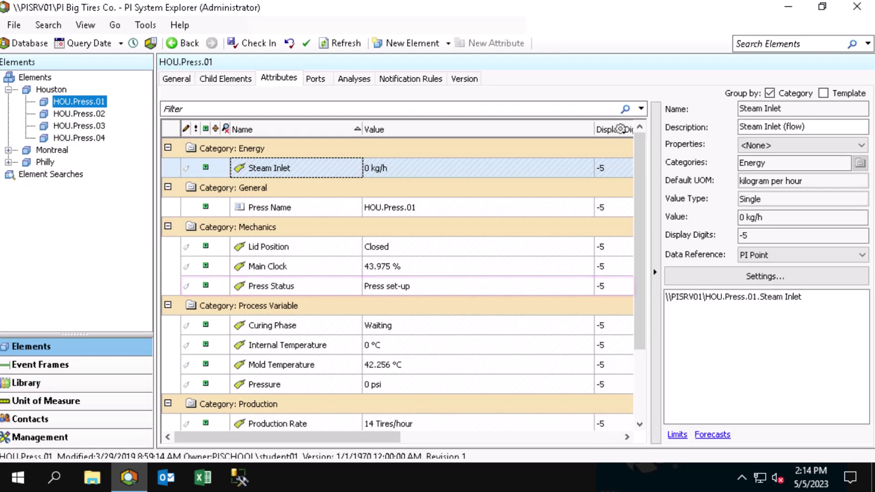
type("ode")
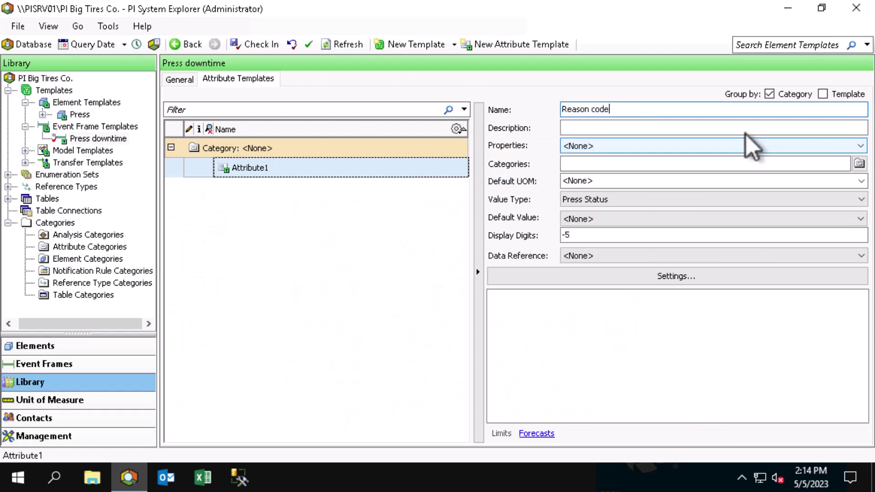
left_click(749, 128)
type("Reason co")
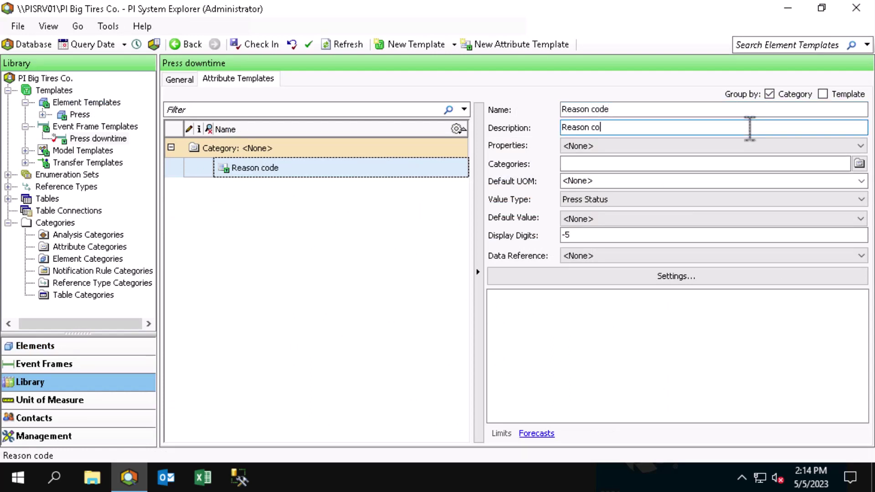
type("de for the press dow")
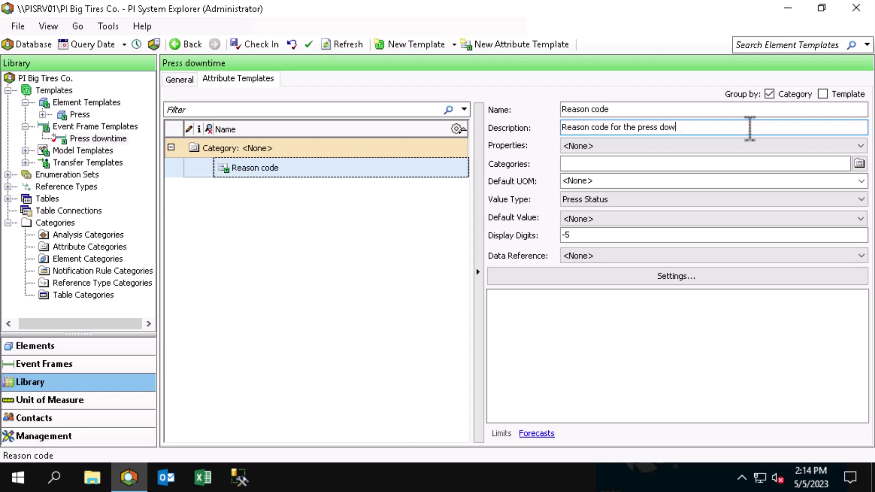
type("ntime event")
Step: Set Reason code's value type to the Press Status enumeration and data reference to PI Point
left_click(805, 202)
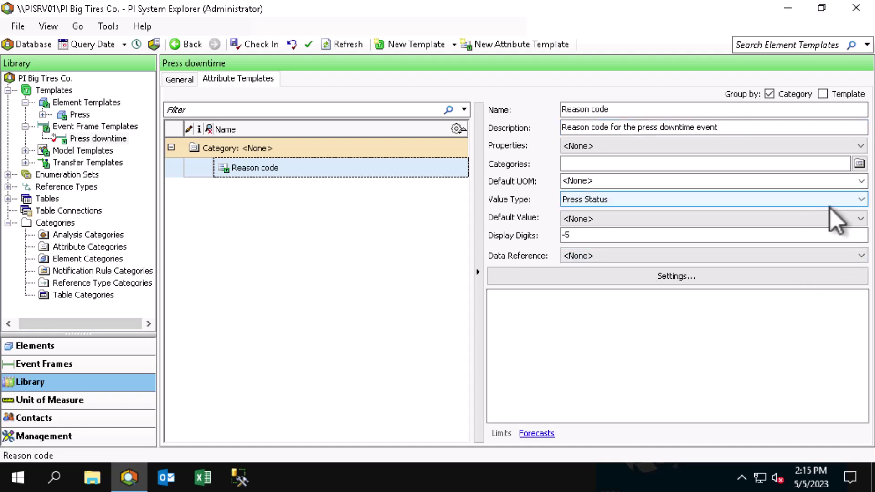
left_click(860, 201)
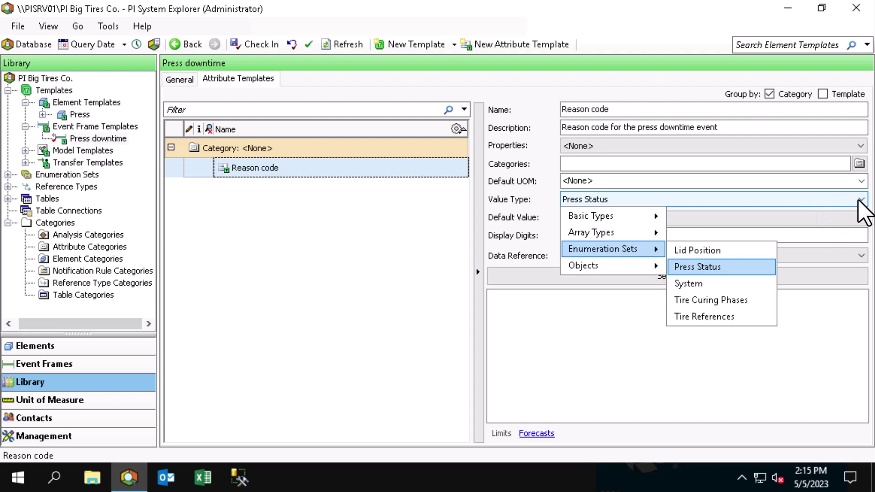
left_click(720, 270)
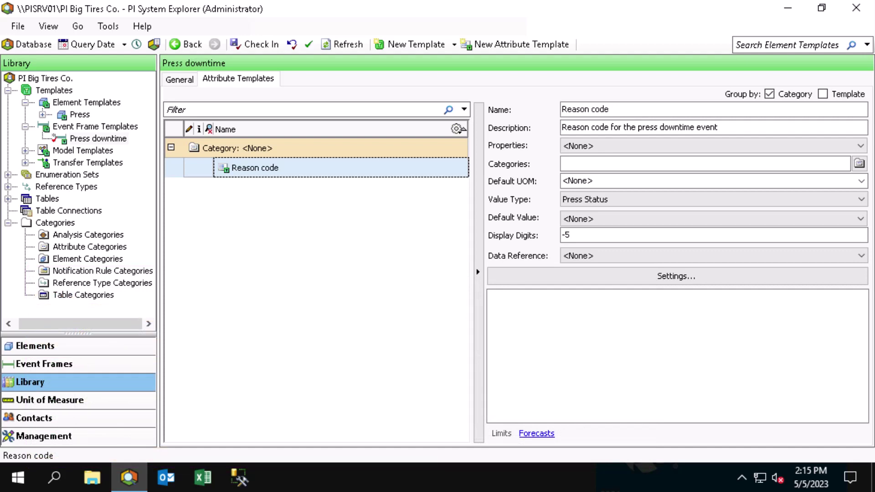
left_click(583, 255)
left_click(582, 289)
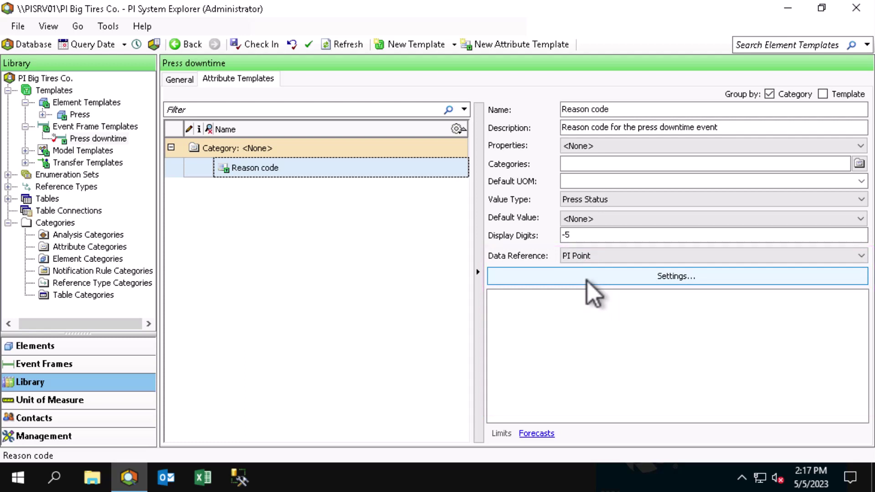
Step: Switch Reason code's PI Point settings to locate the point by attribute instead of tag name
left_click(587, 277)
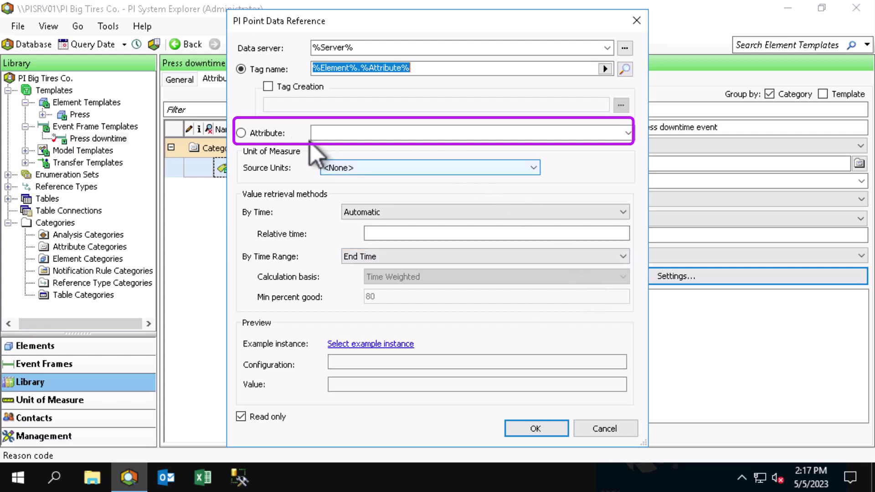
left_click(242, 133)
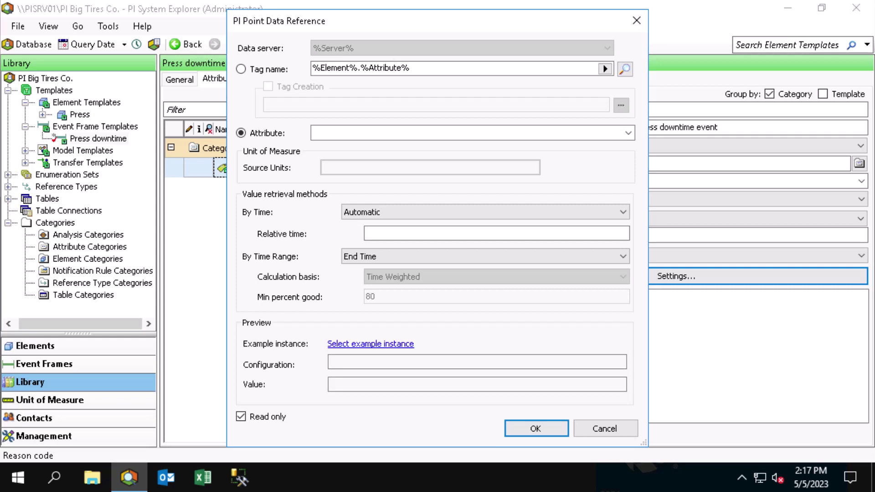
left_click(629, 135)
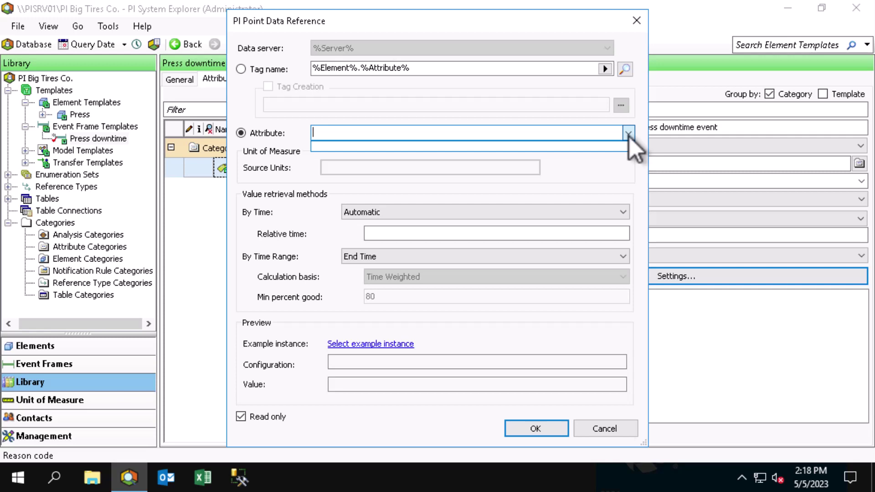
left_click(629, 133)
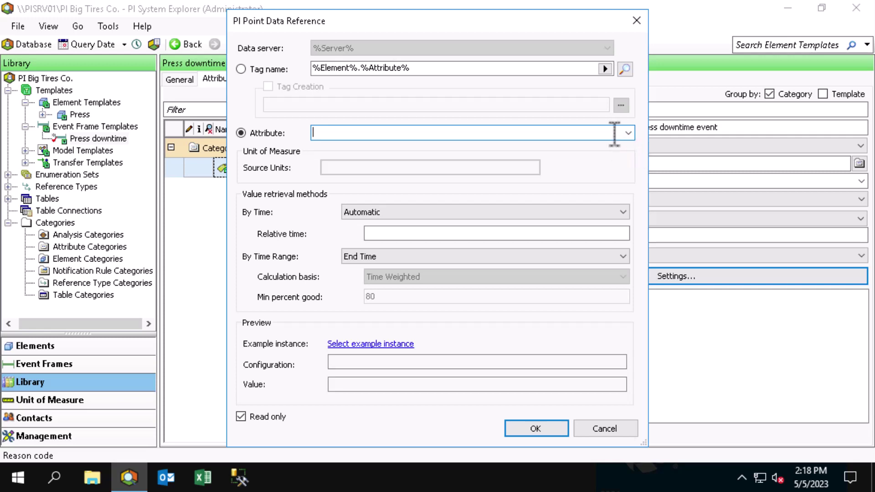
Step: Point Reason code at .\Elements[.]|Press Status with time range method Start Time and confirm
type(".\\Elements[.]|Press Status")
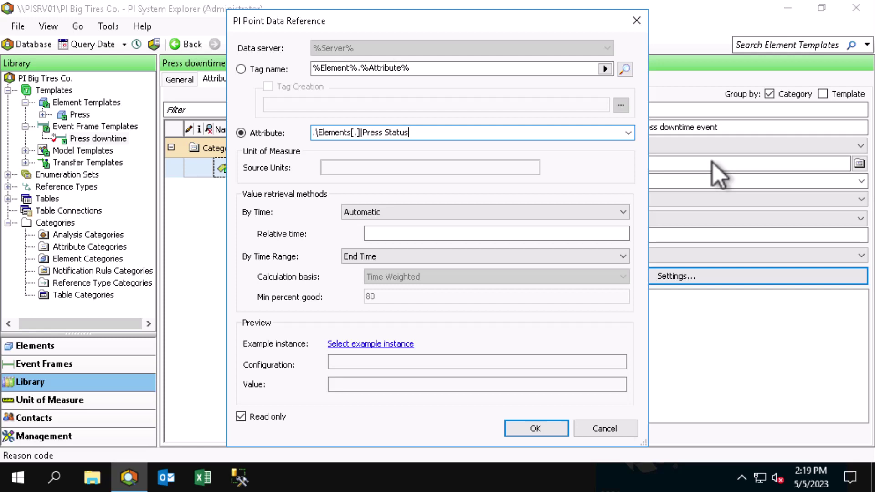
left_click(624, 257)
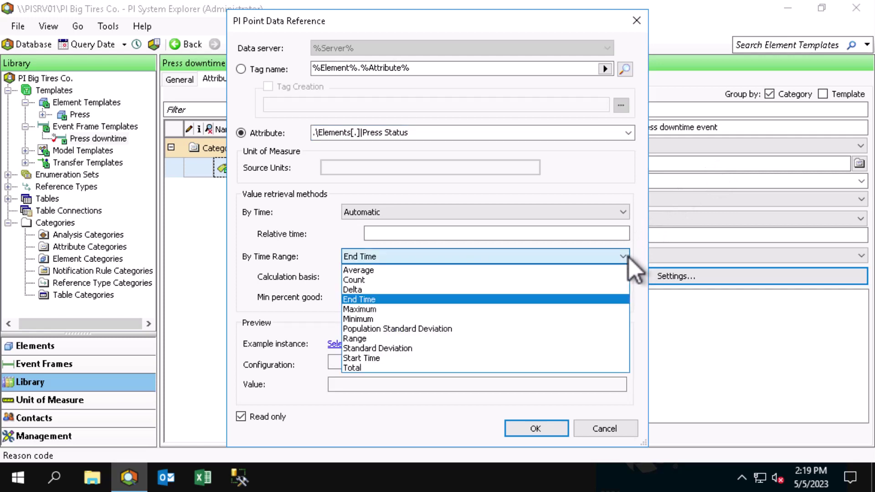
left_click(519, 362)
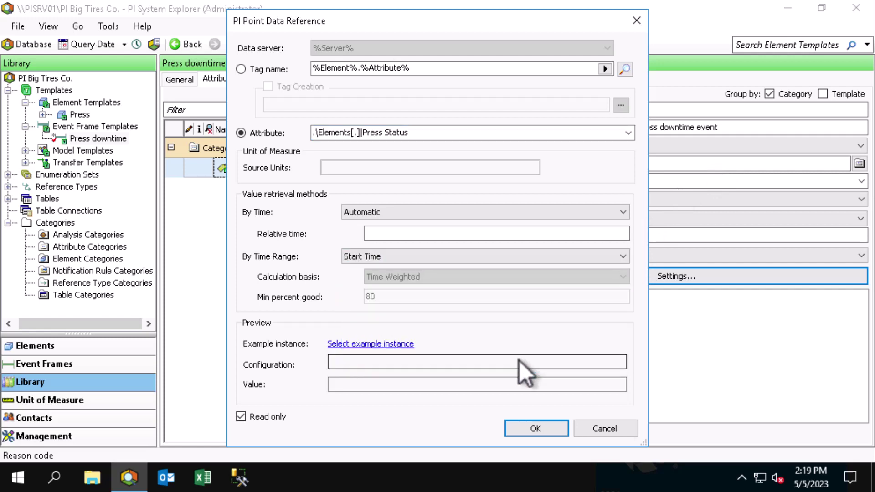
left_click(546, 433)
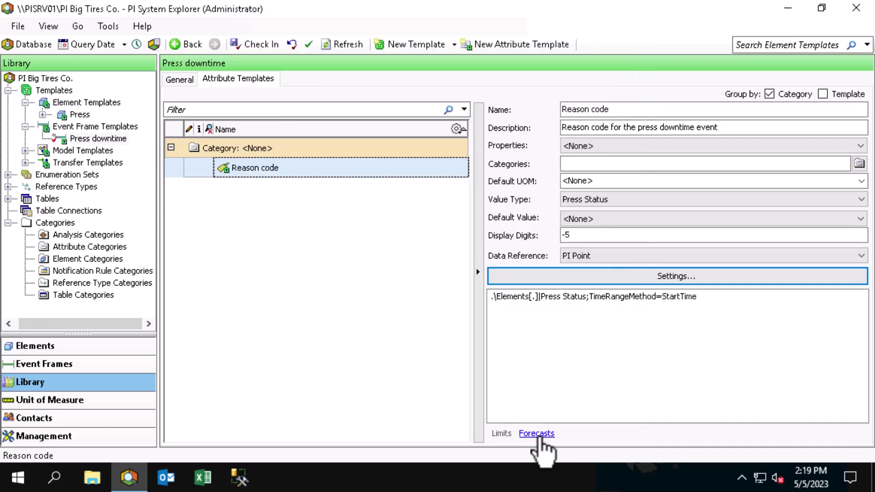
Step: Add a Duration attribute described as 'The length of the downtime duration', defaulting to minutes
right_click(422, 317)
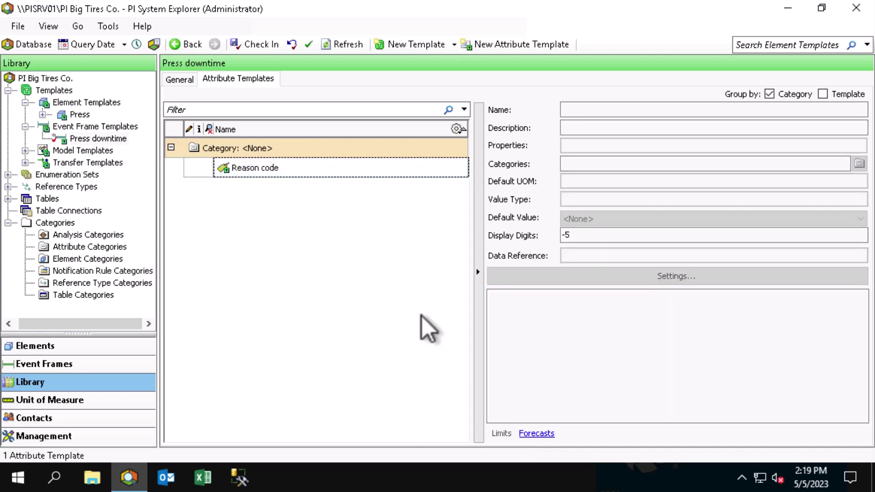
left_click(459, 286)
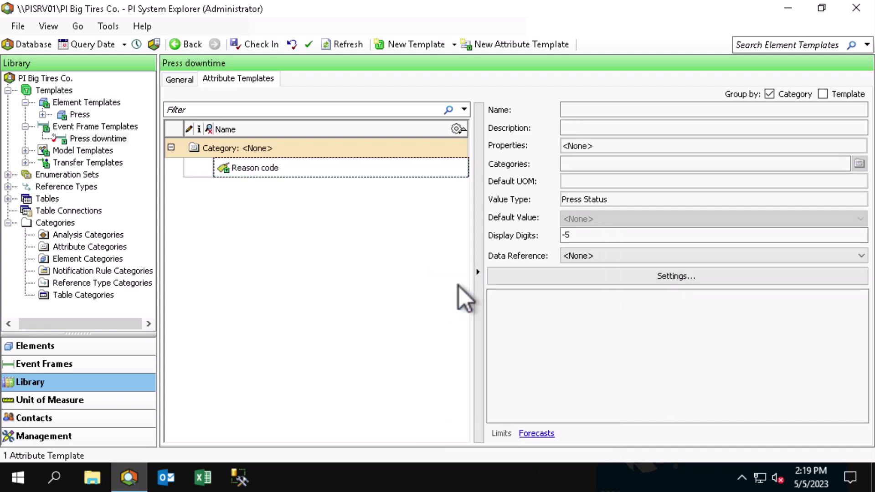
double_click(611, 110)
type("Duration")
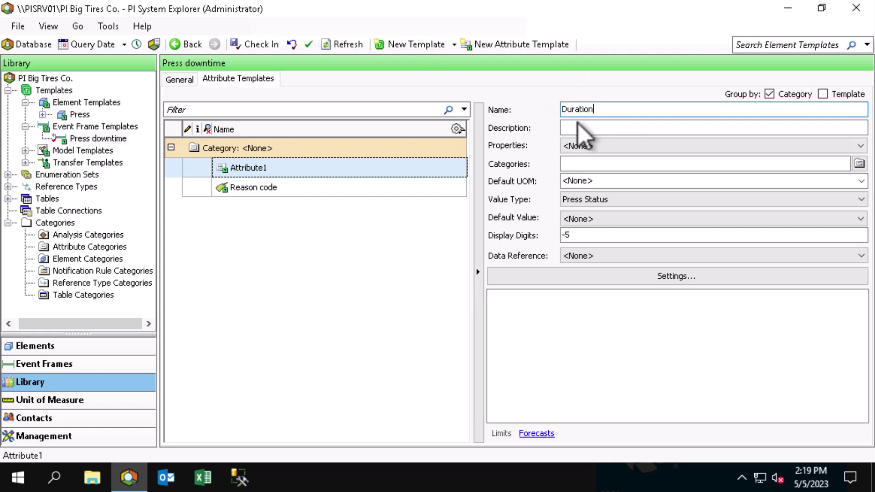
left_click(580, 128)
type("The length of the downtime duration")
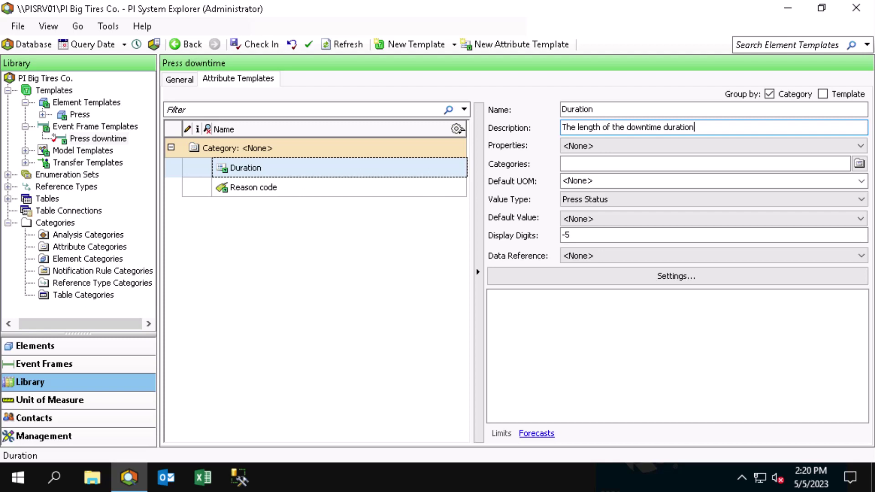
left_click(861, 181)
mouse_move(643, 377)
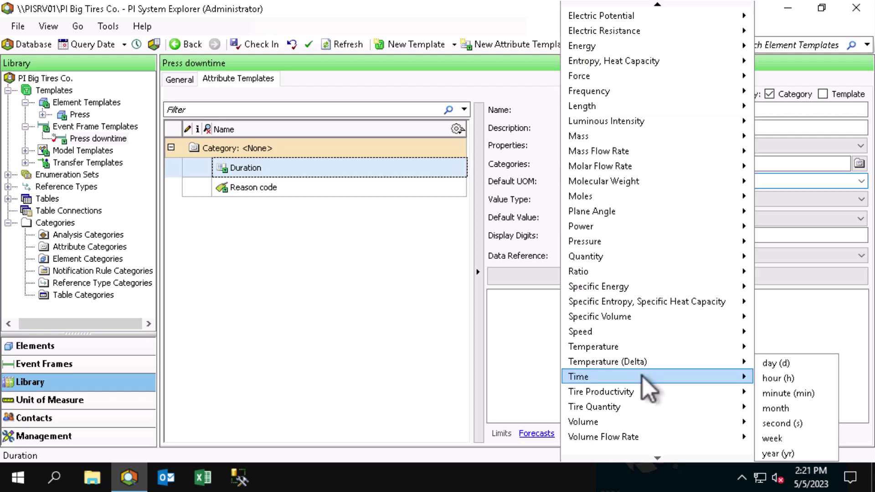
left_click(781, 396)
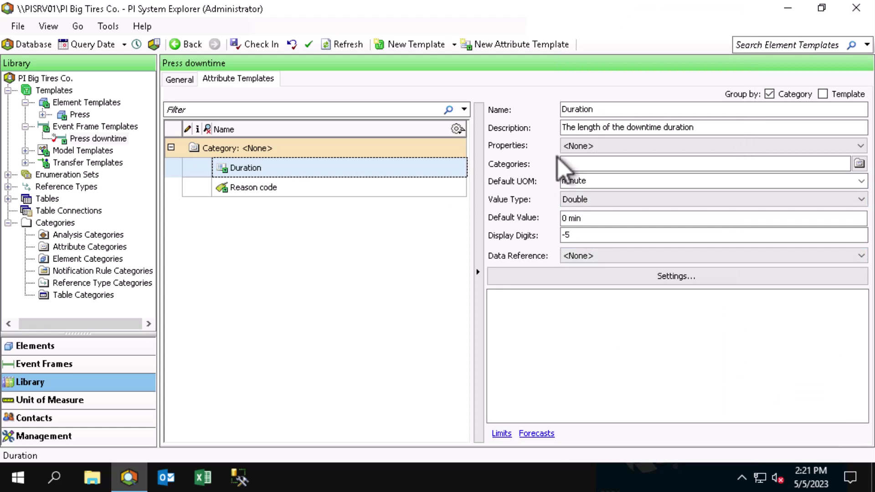
Step: Make Duration a PI Point reference located by the attribute .\Elements[.]|Press Status
left_click(619, 262)
left_click(615, 280)
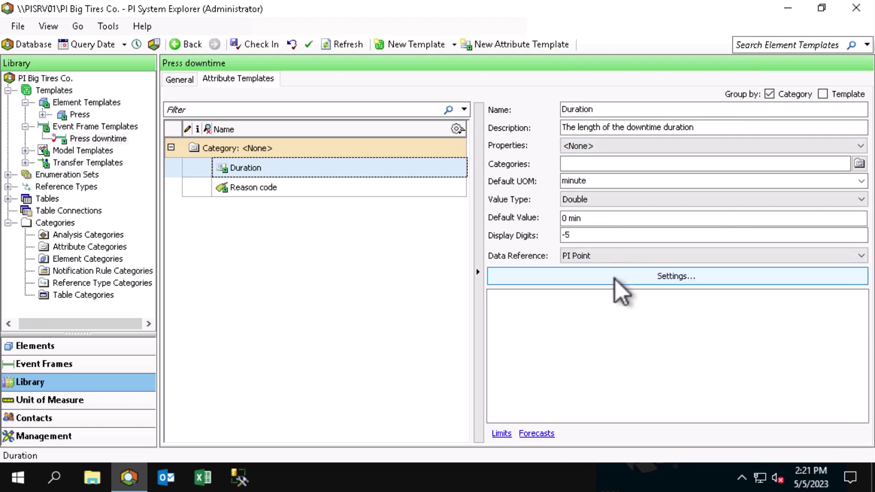
left_click(615, 279)
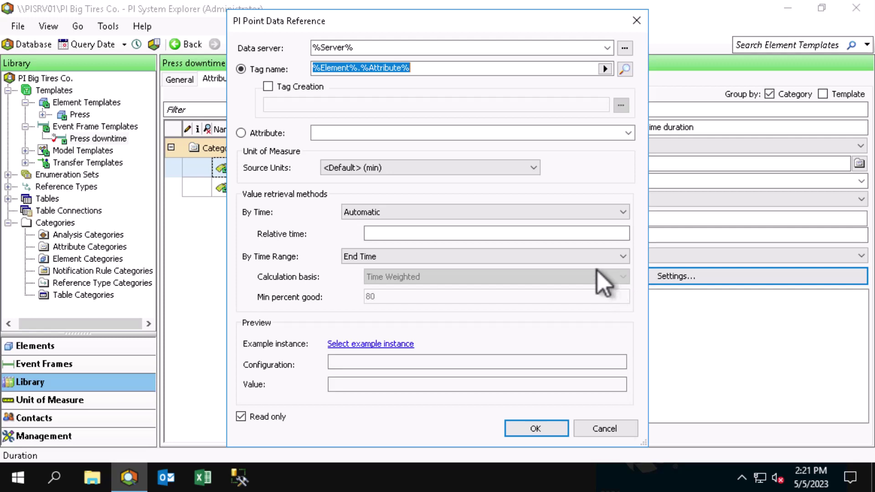
left_click(272, 135)
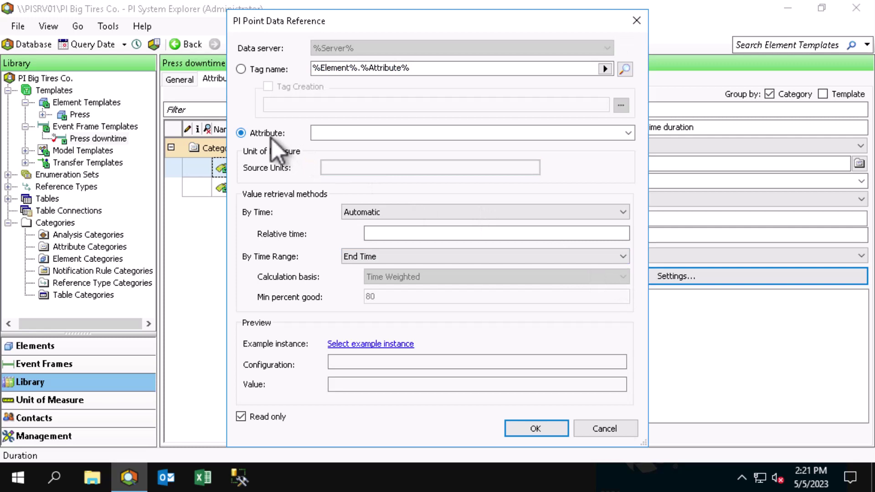
left_click(363, 133)
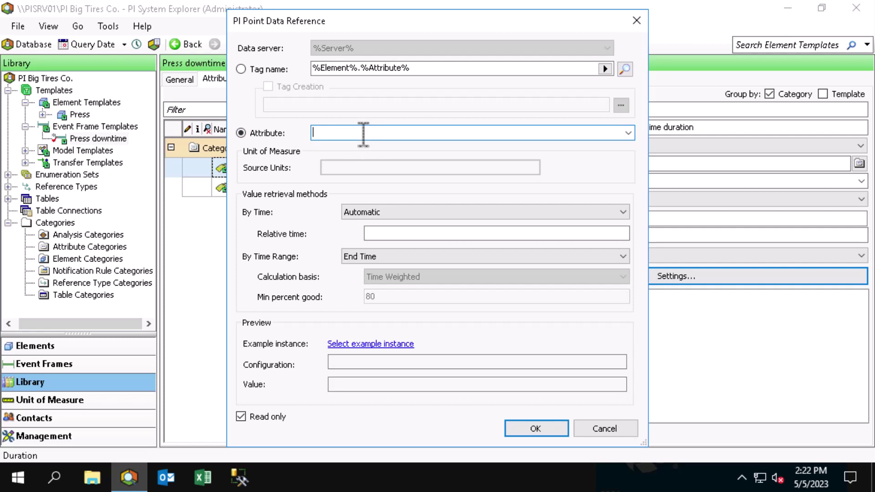
type(".\\Elements[.]|Press Status")
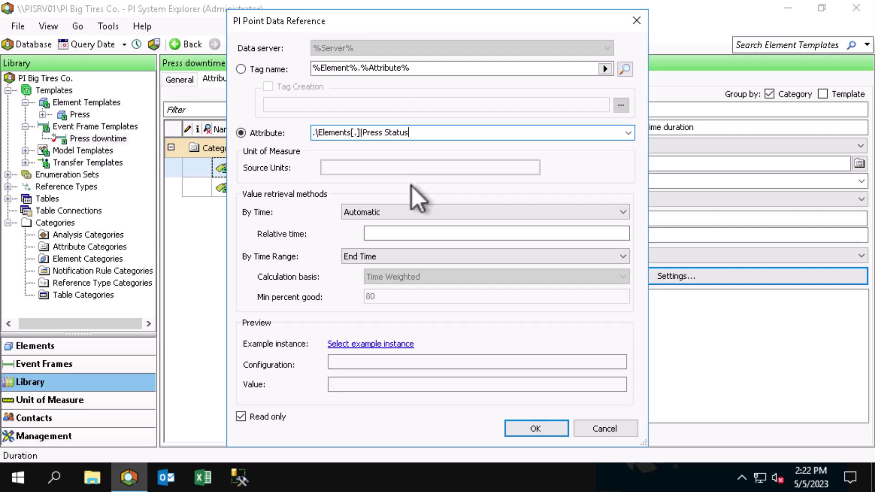
Step: Set Duration's PI Point time method to Not Supported and time range method to Count
left_click(422, 213)
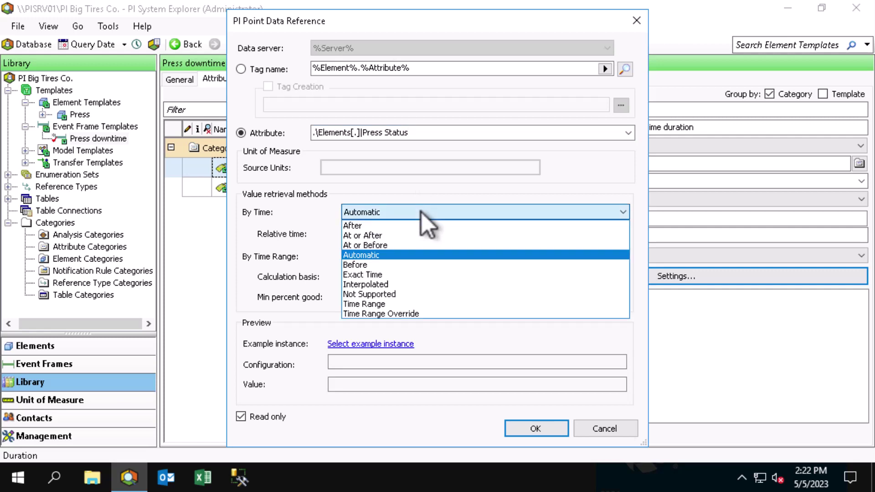
left_click(398, 296)
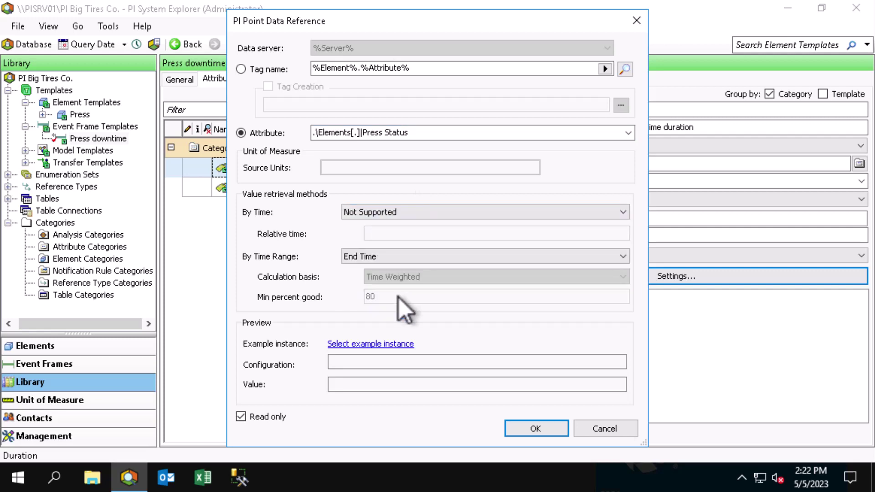
left_click(422, 257)
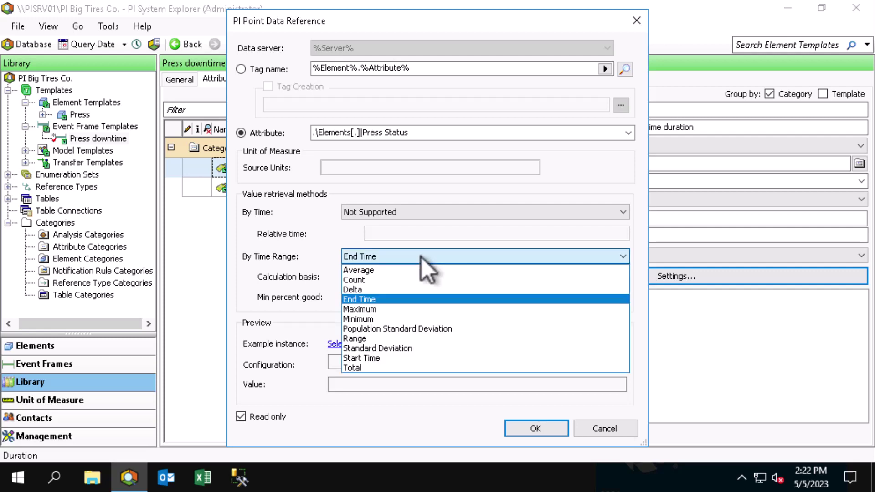
left_click(401, 281)
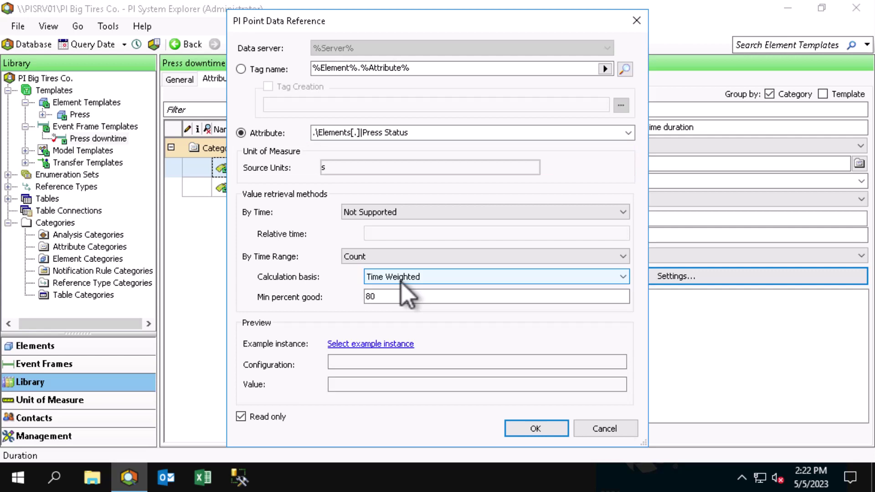
left_click(530, 430)
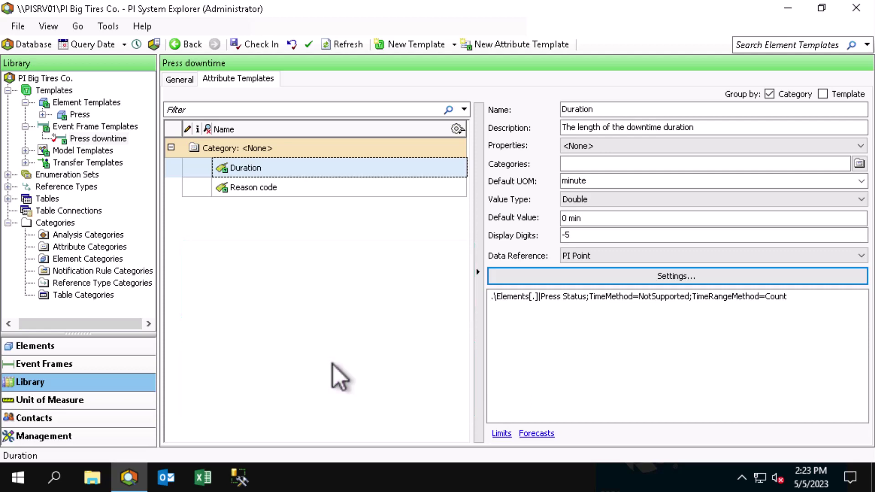
Step: Add a Production Loss attribute template with default unit of measure Tires
right_click(333, 365)
left_click(391, 284)
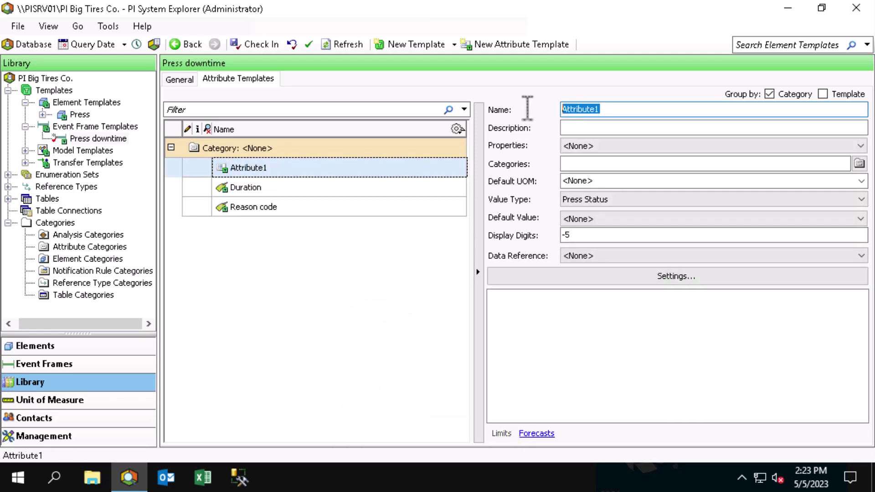
type("Production Loss")
left_click(861, 181)
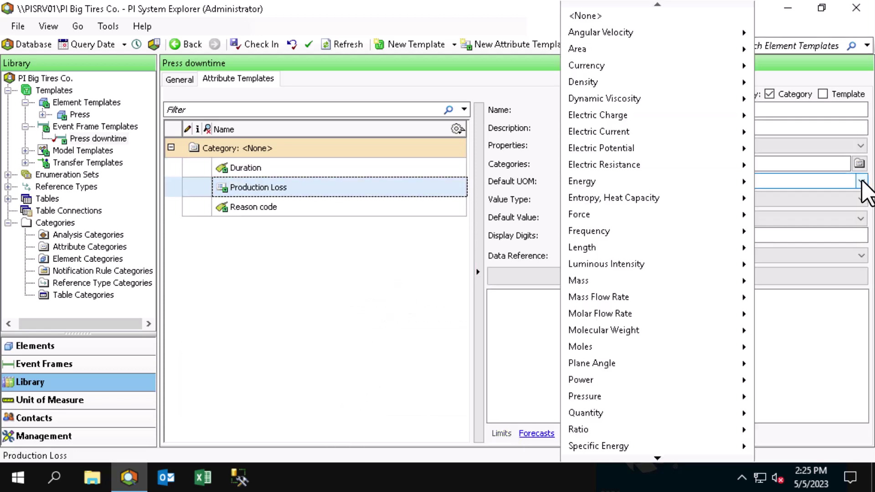
scroll(704, 349, "down", 5)
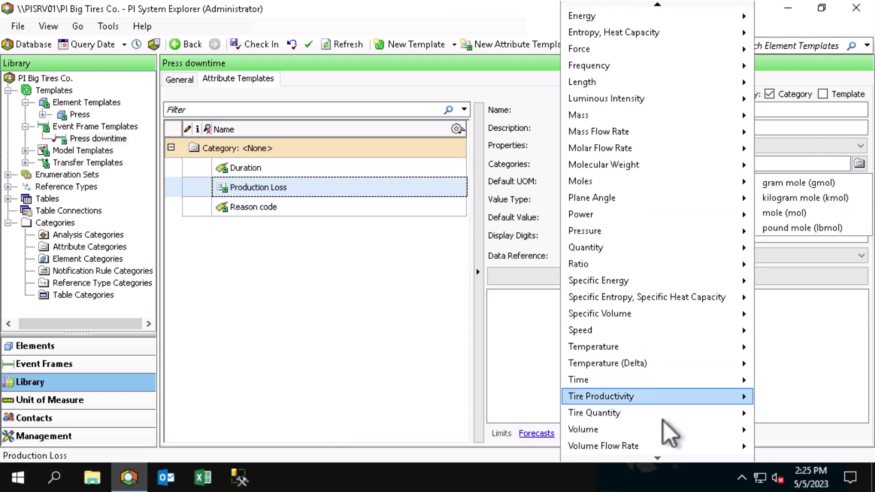
mouse_move(709, 417)
left_click(764, 416)
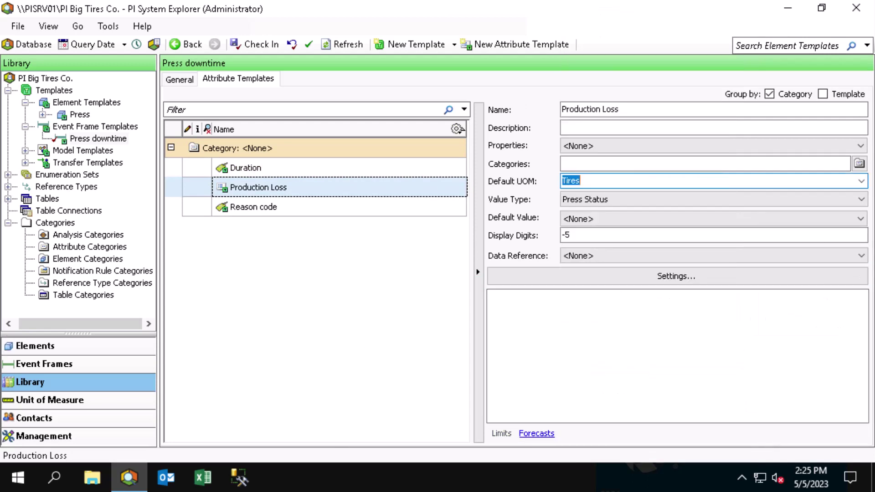
Step: Give Production Loss a Formula data reference and bring up its formula configuration
left_click(638, 255)
left_click(616, 280)
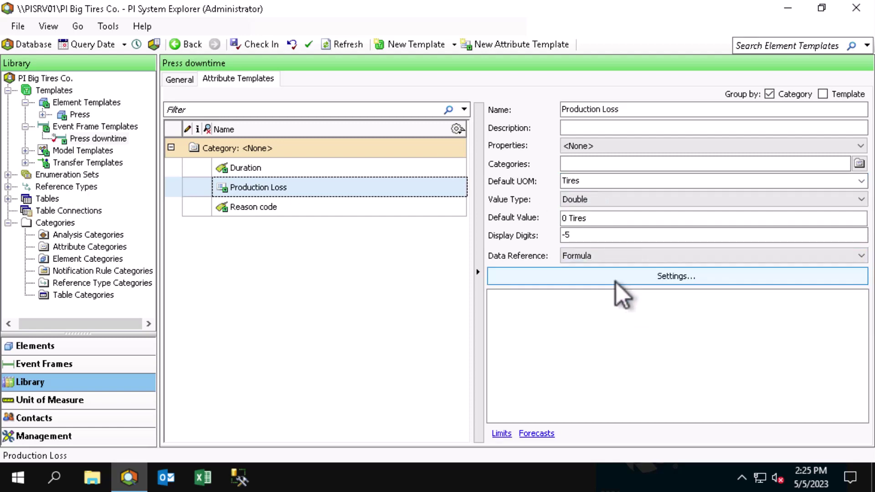
left_click(616, 283)
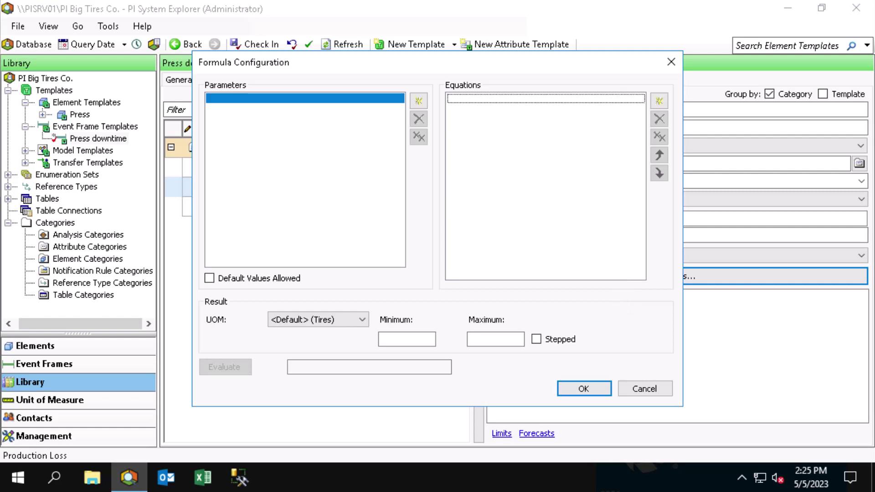
Step: Add formula parameter D mapped to the Duration attribute in minutes
double_click(253, 100)
left_click(292, 149)
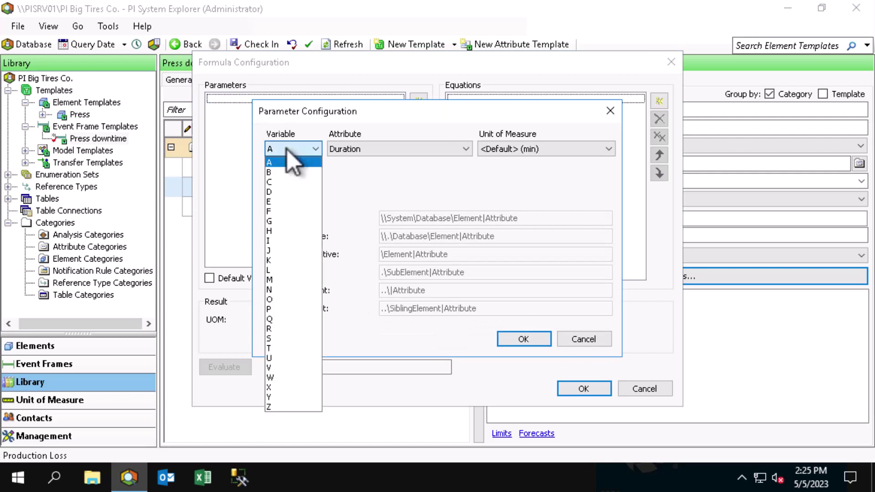
left_click(282, 192)
left_click(439, 154)
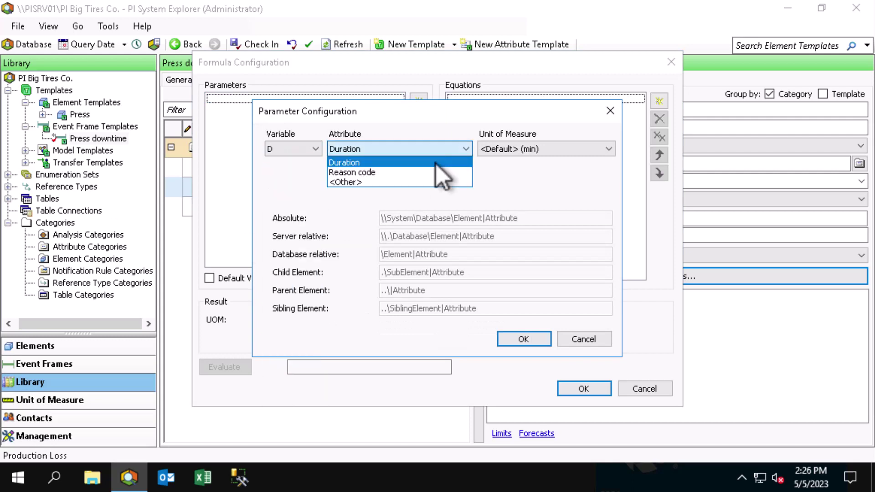
left_click(436, 164)
left_click(490, 151)
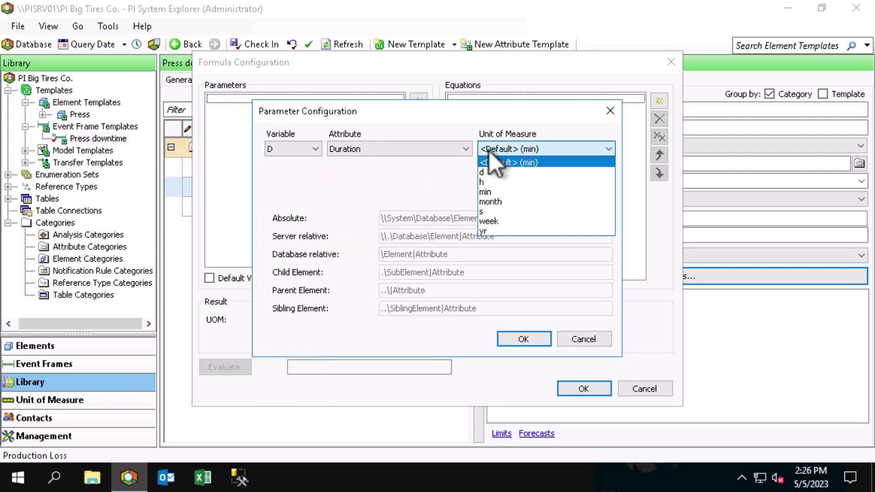
left_click(504, 195)
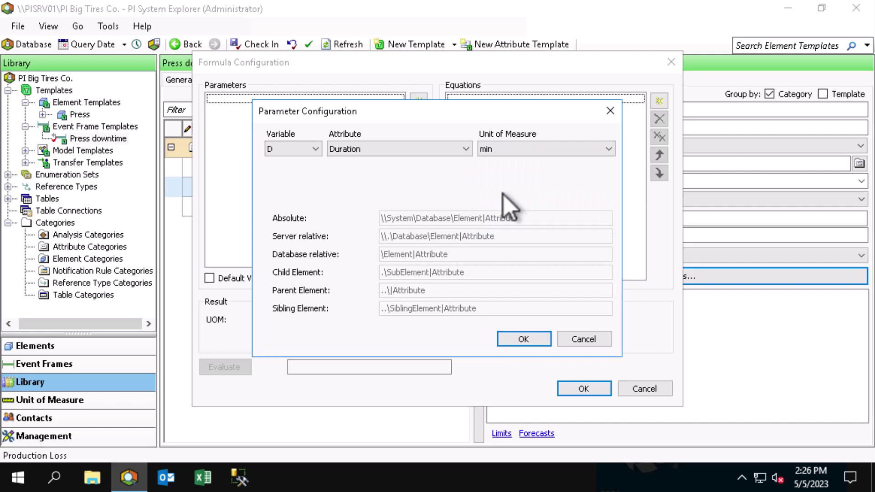
left_click(524, 338)
Step: Enter the equation D/5 with result unit Tires and confirm the formula
left_click(540, 100)
type("D/5")
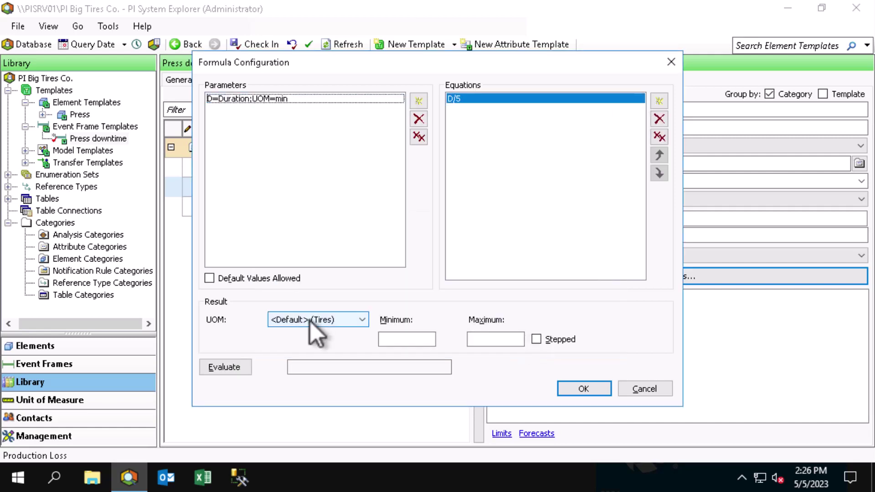
left_click(311, 319)
left_click(295, 344)
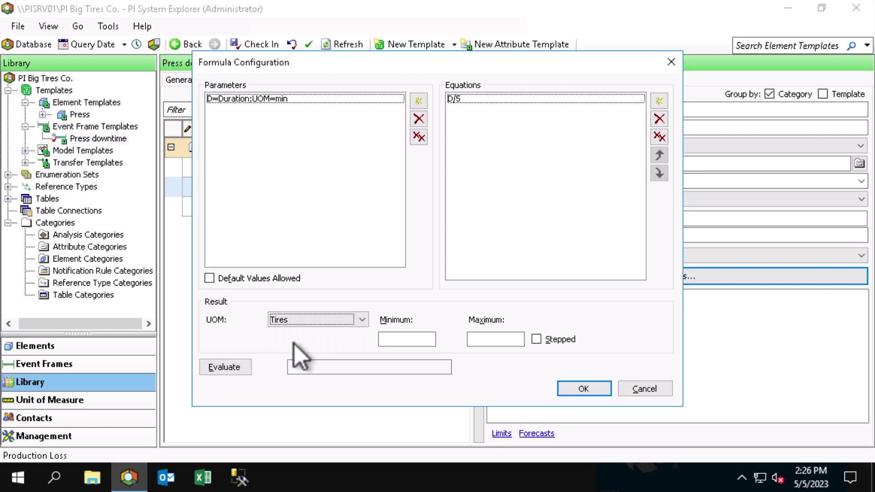
left_click(579, 385)
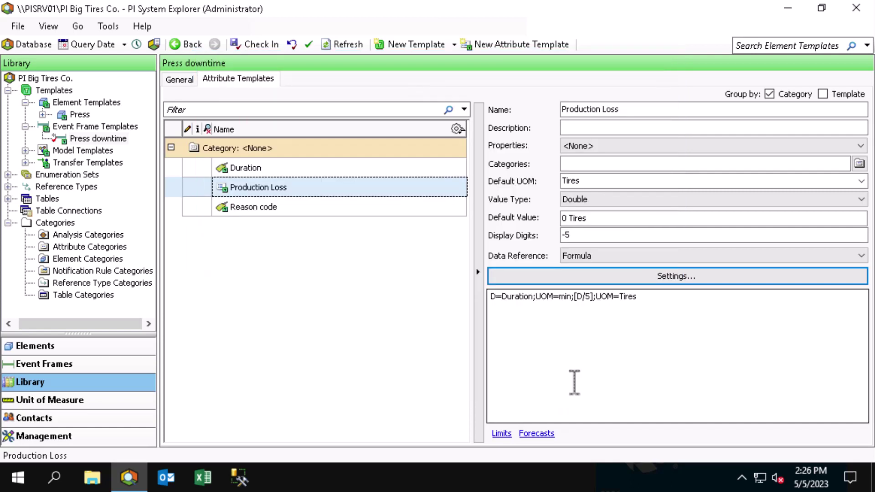
Step: Check in the pending Press downtime template changes, including Production Loss
left_click(242, 43)
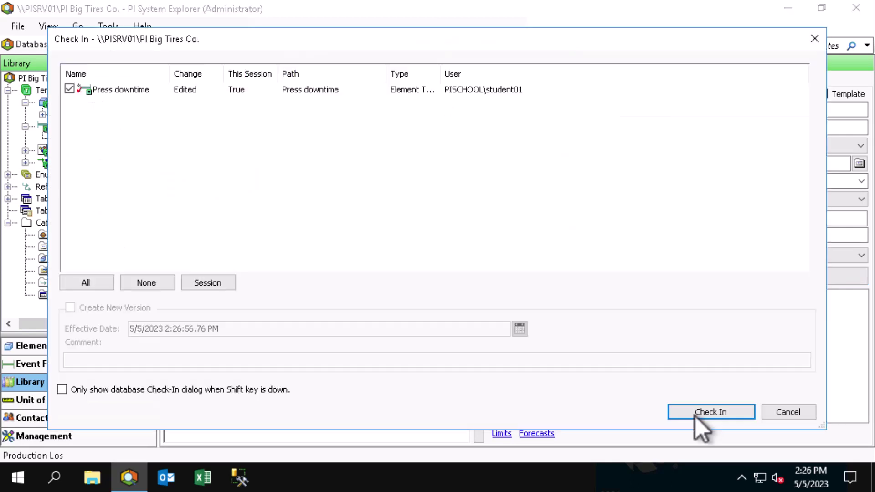
left_click(707, 412)
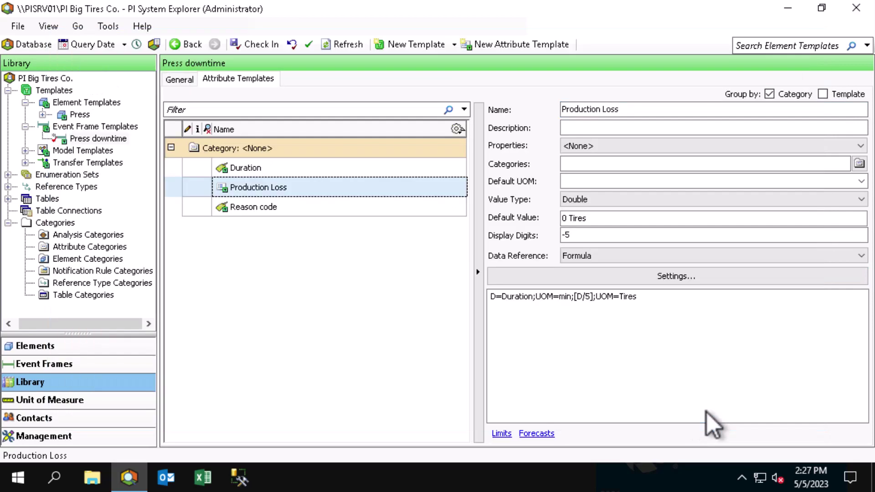